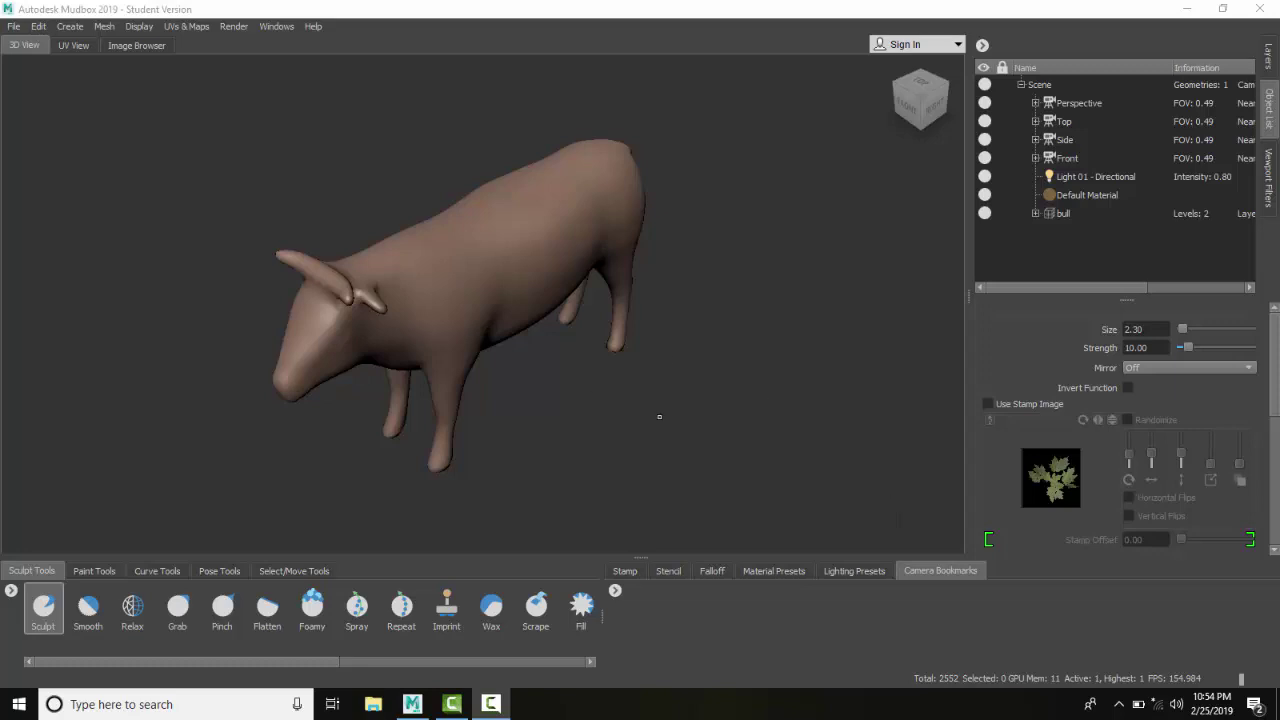
Open the Render menu to reach the image and movie recording commands
click(232, 27)
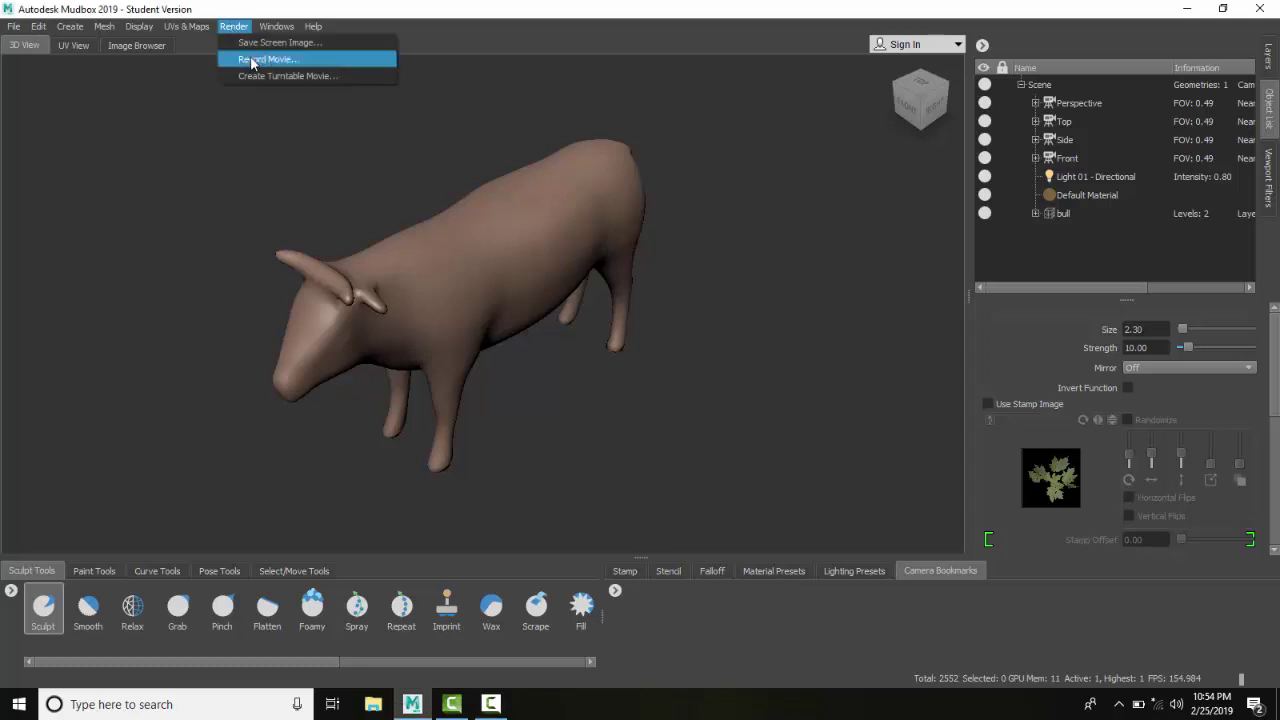
Open Record Movie and leave the size preset at 852x480
click(253, 63)
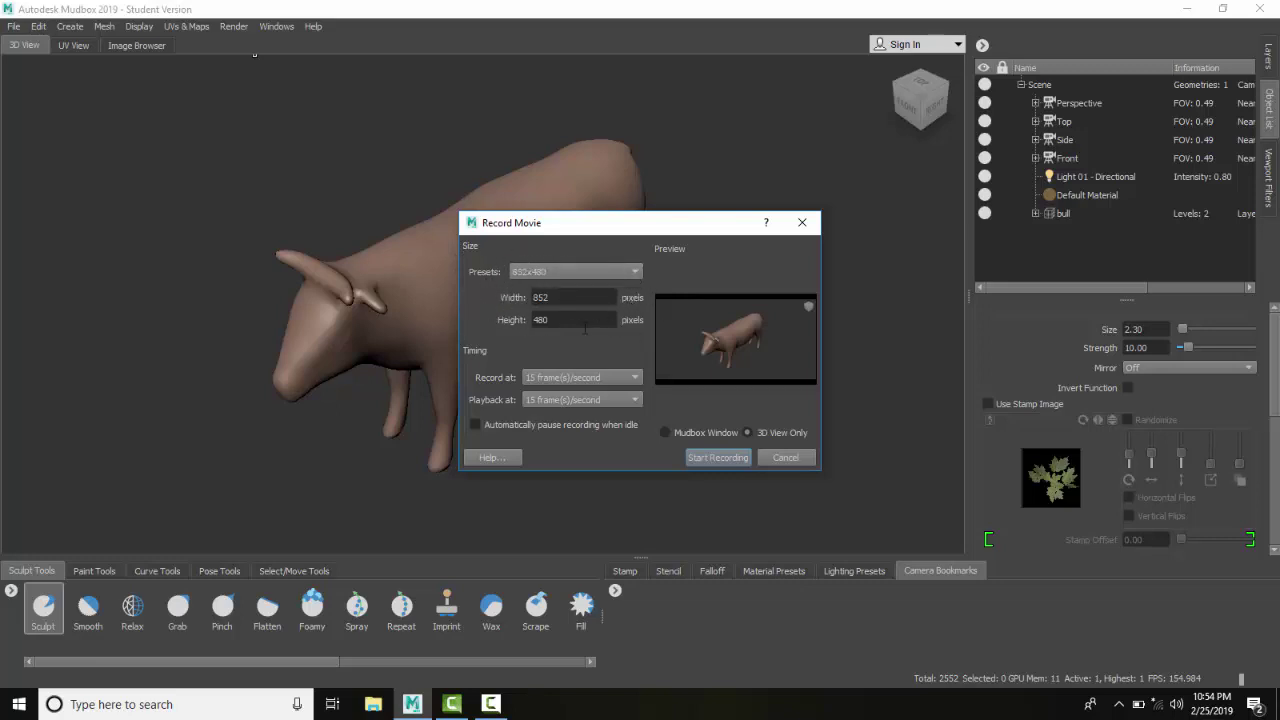
click(636, 272)
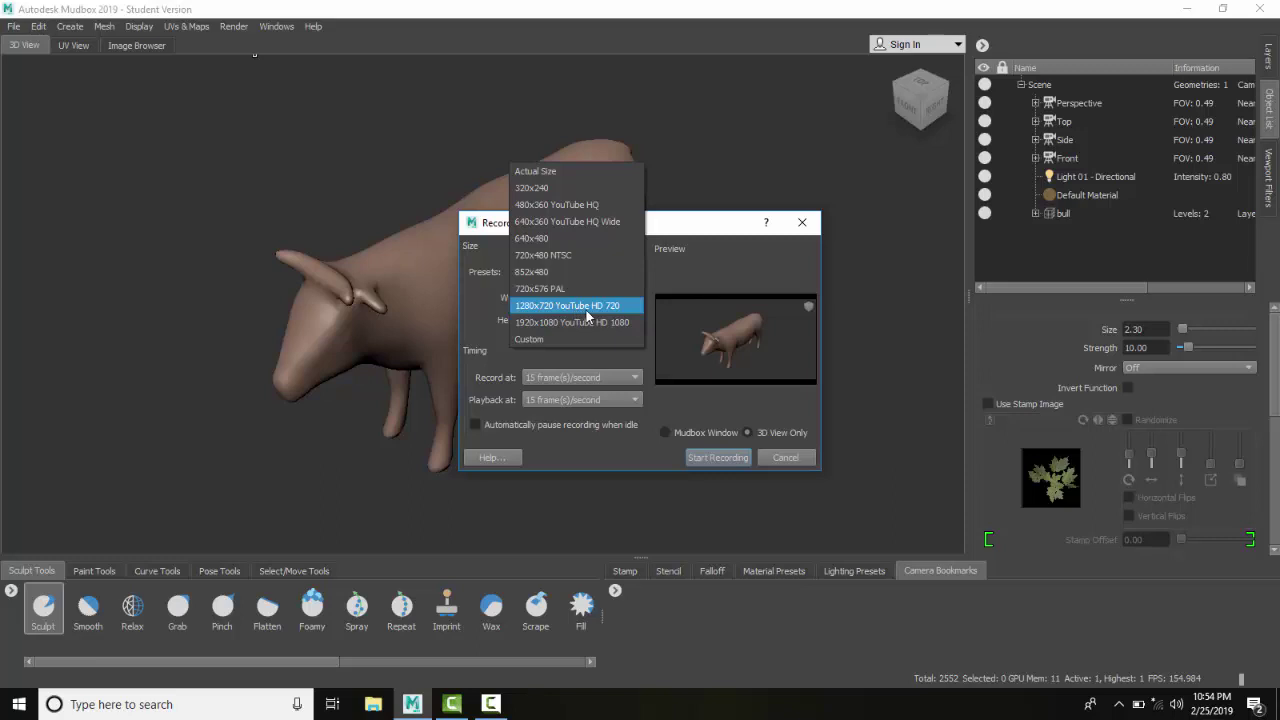
click(576, 355)
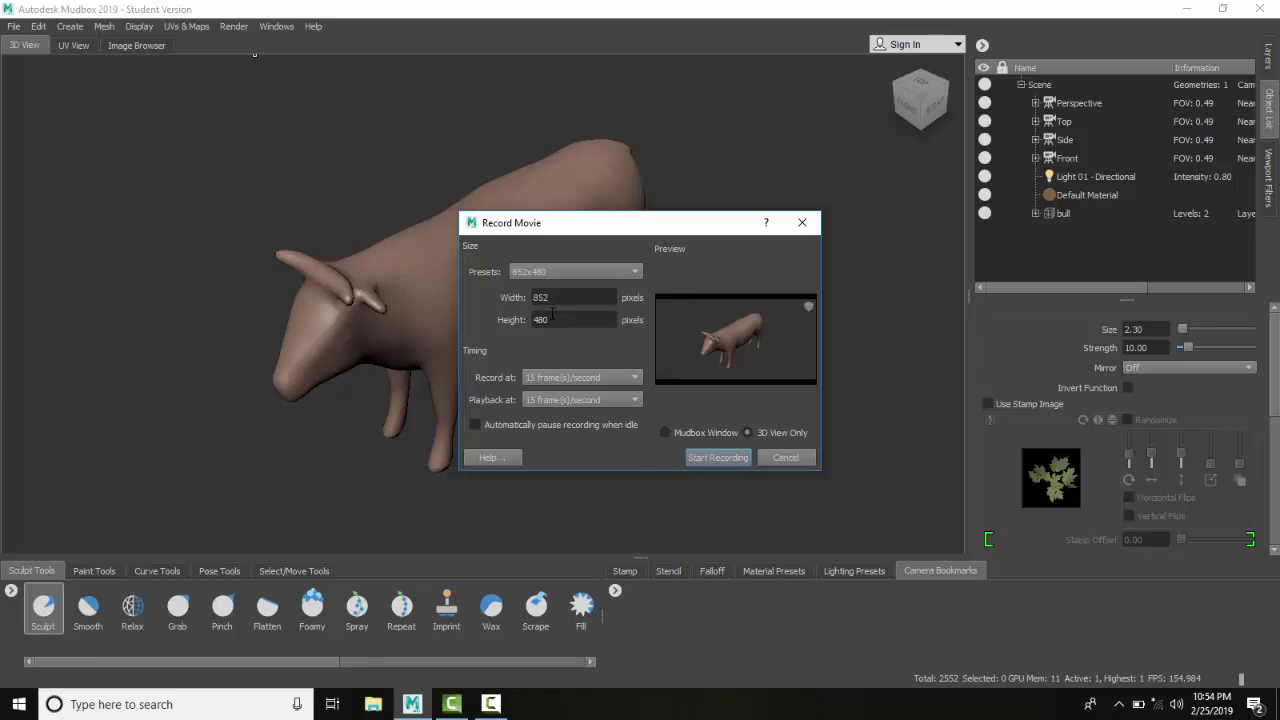
click(637, 274)
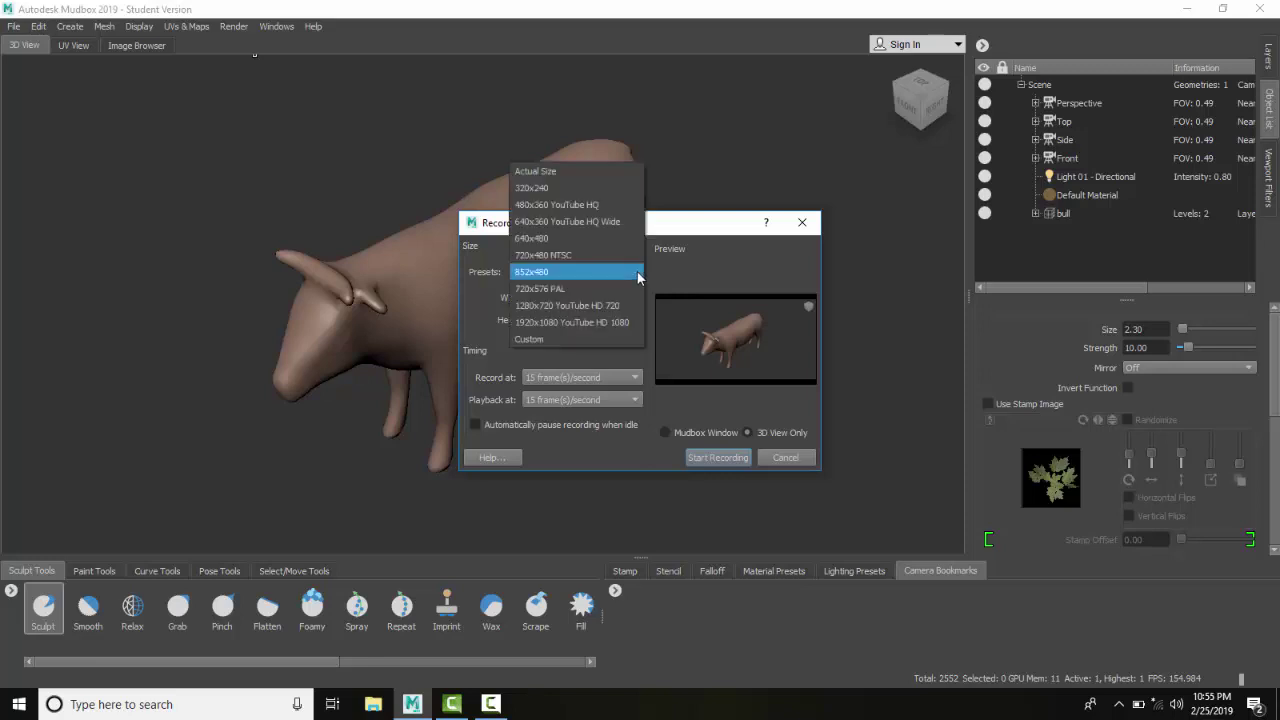
click(739, 161)
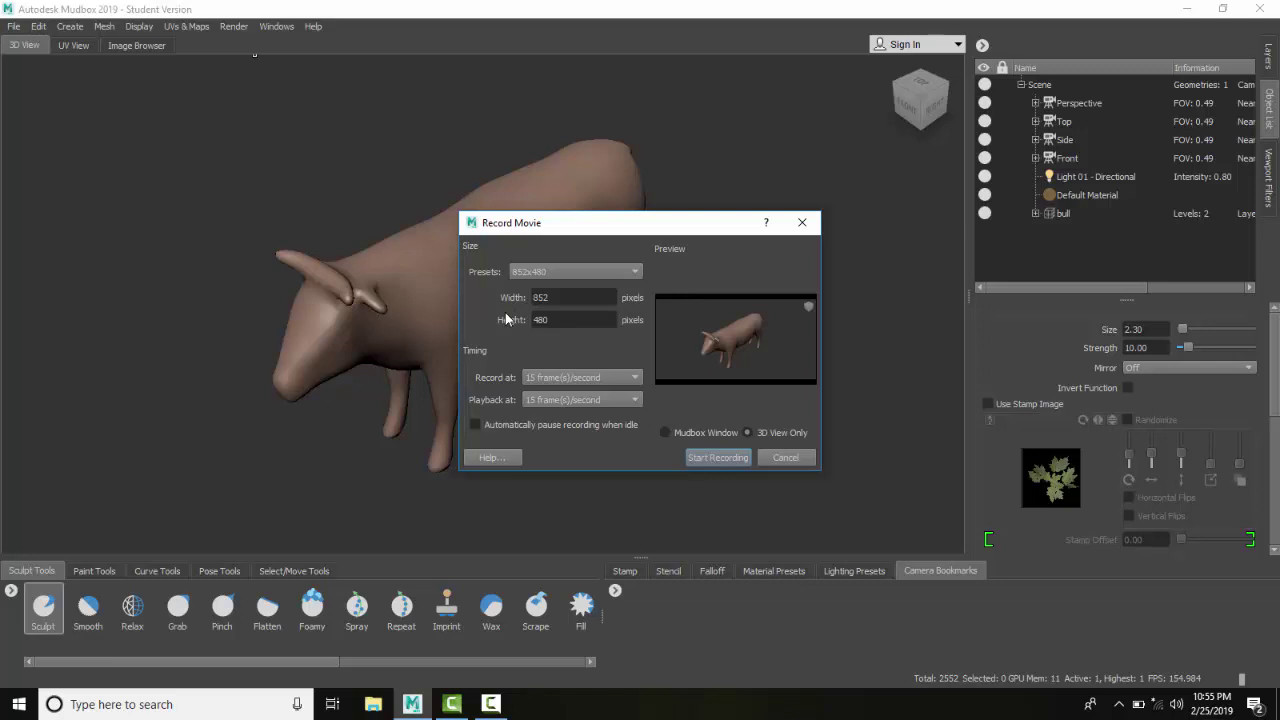
click(640, 378)
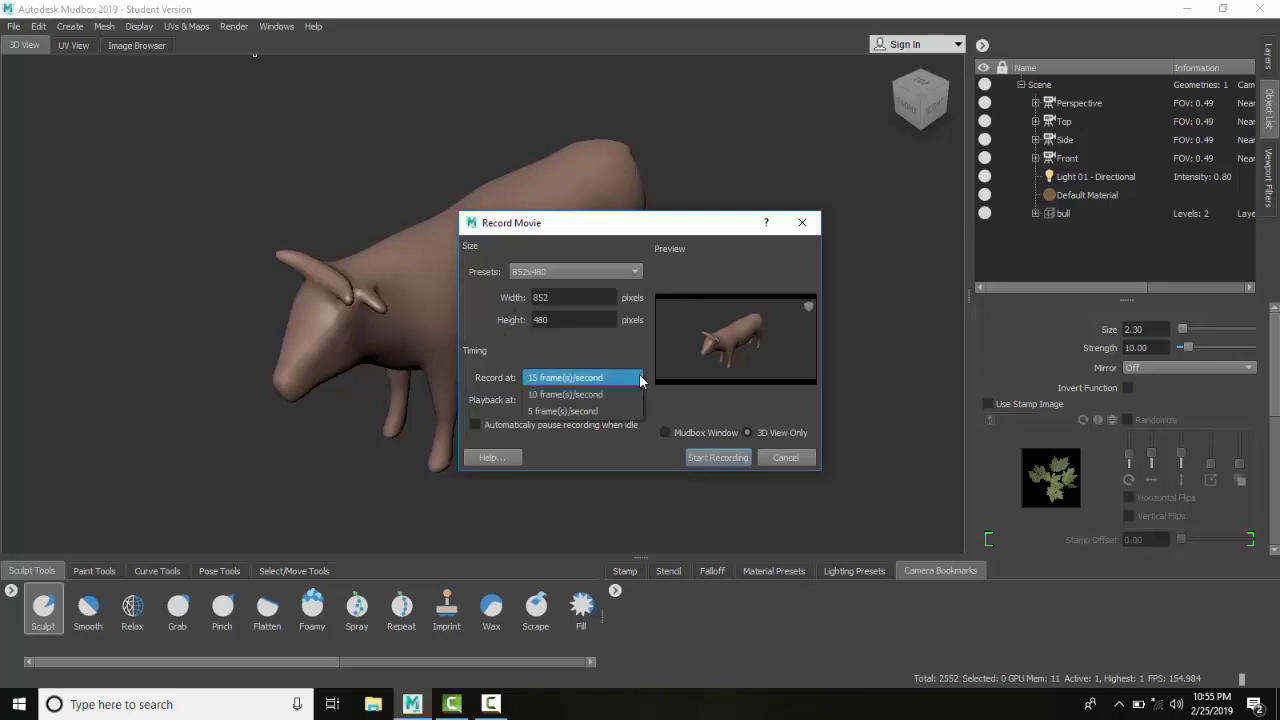
click(579, 411)
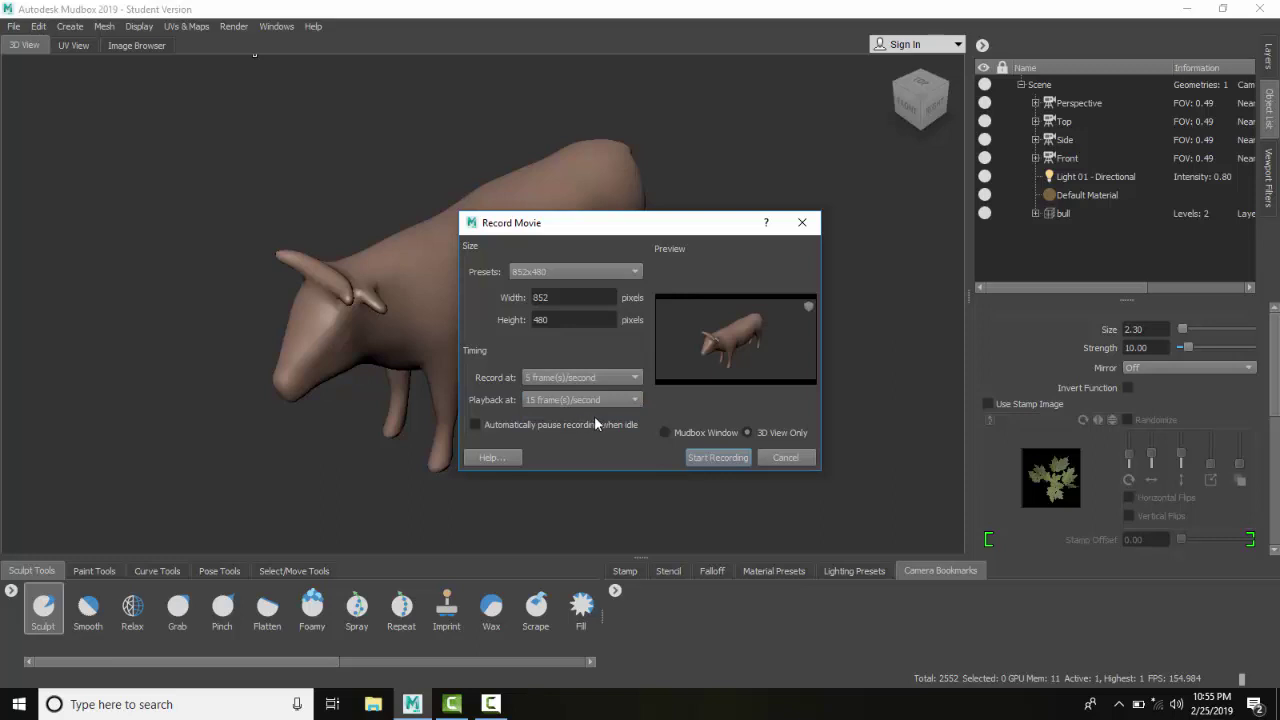
click(636, 378)
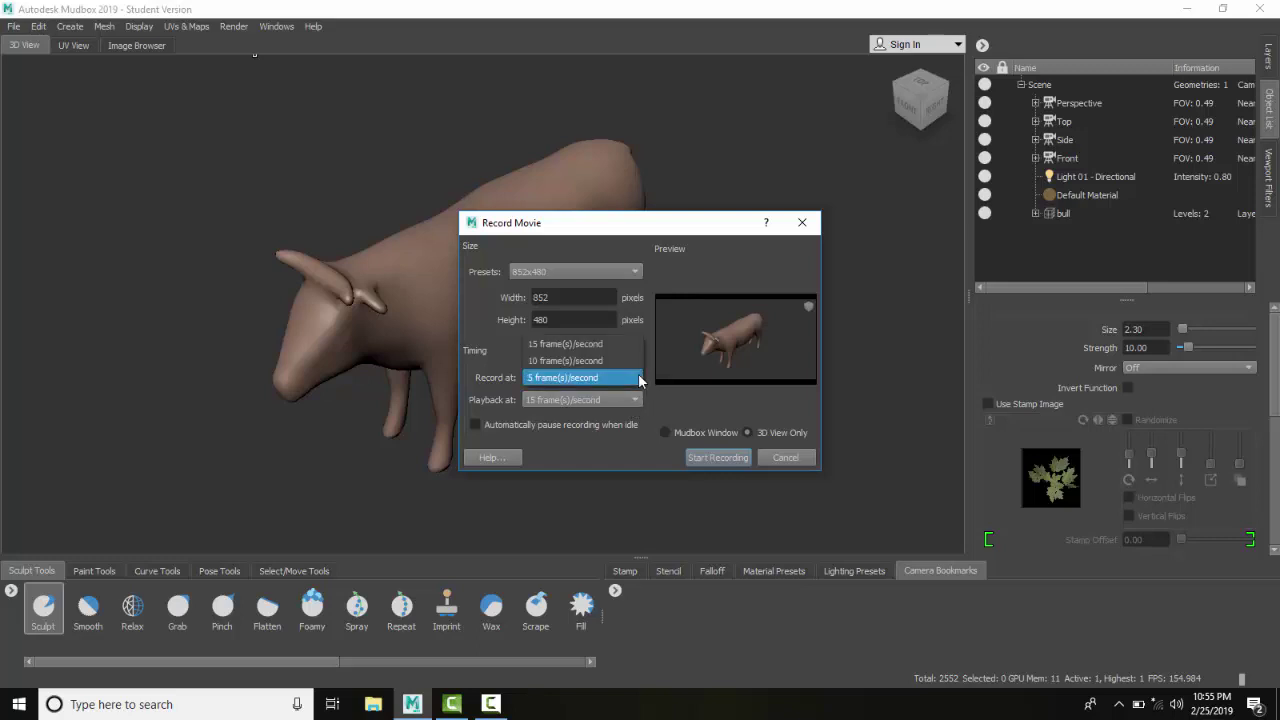
click(568, 345)
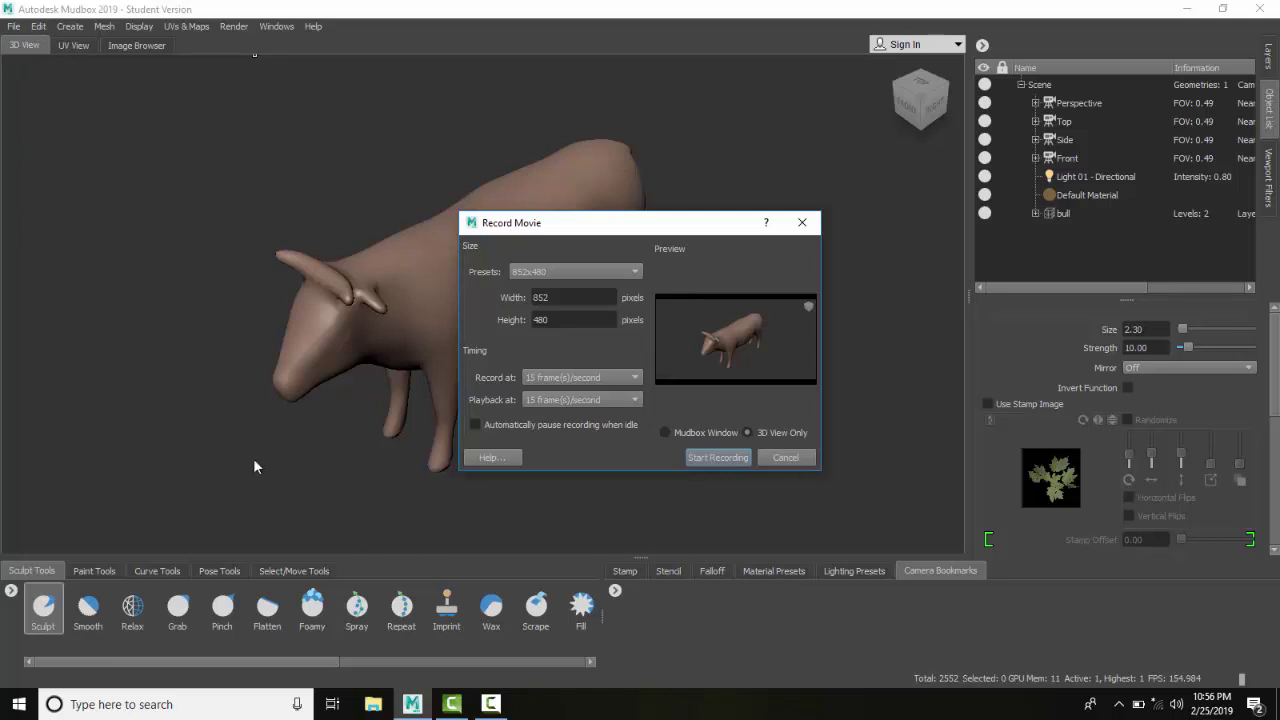
click(665, 432)
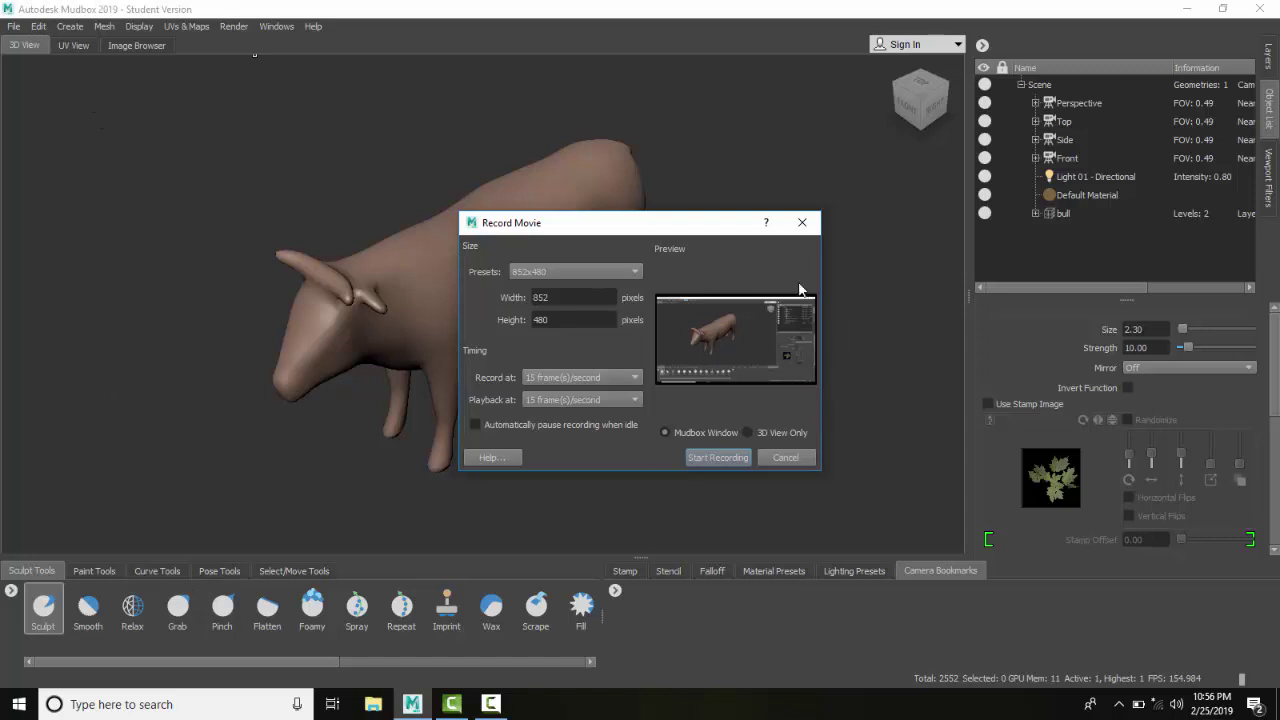
click(750, 432)
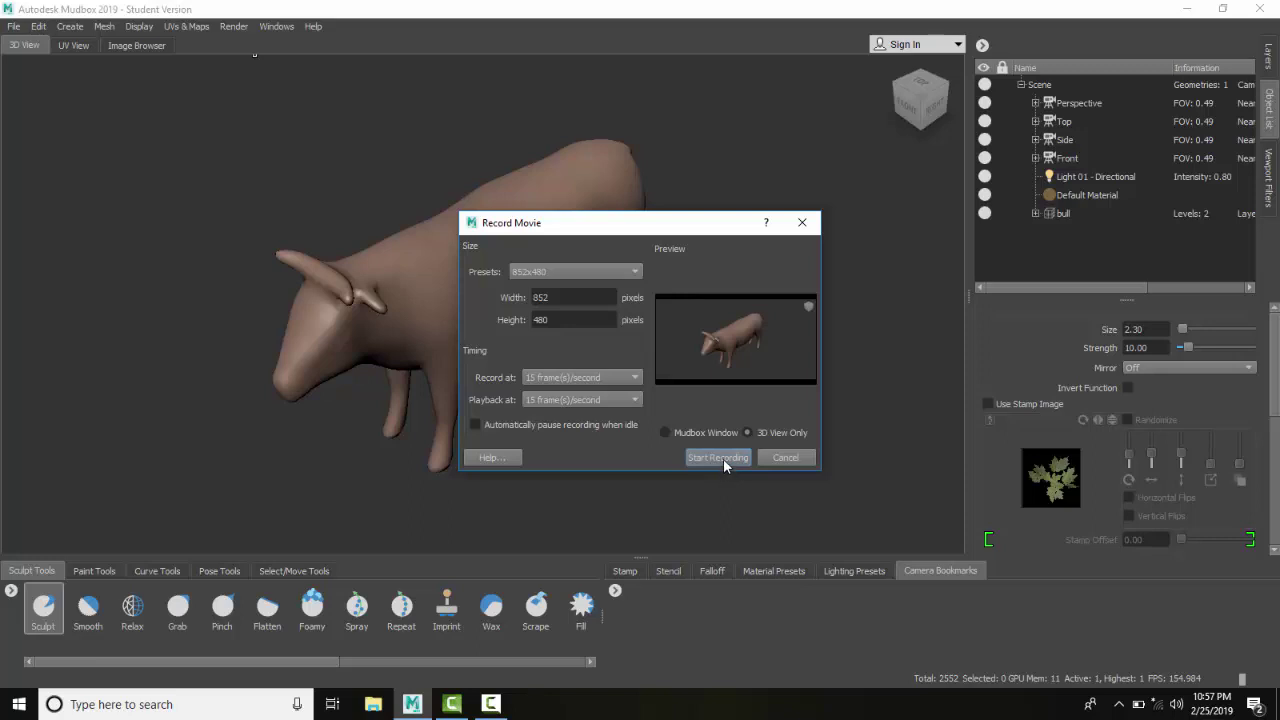
Start recording the 3D view, then zoom and orbit around the bull's rear and tail
click(717, 457)
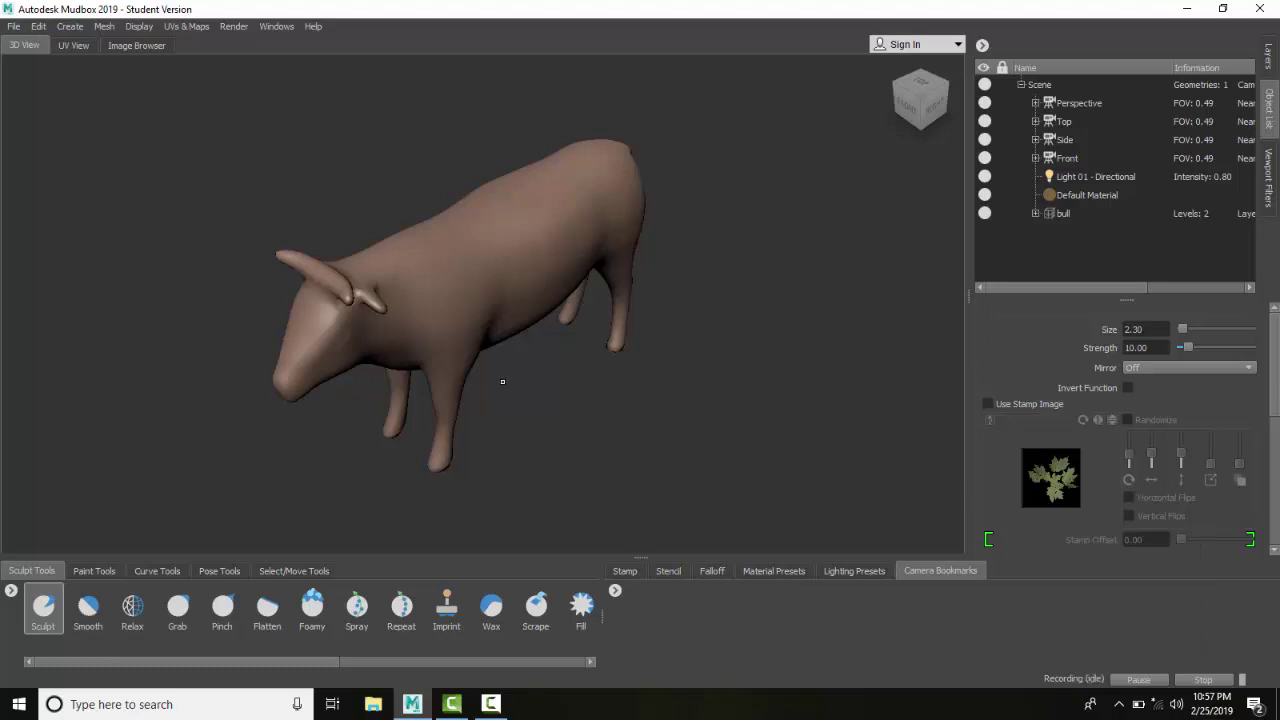
click(947, 88)
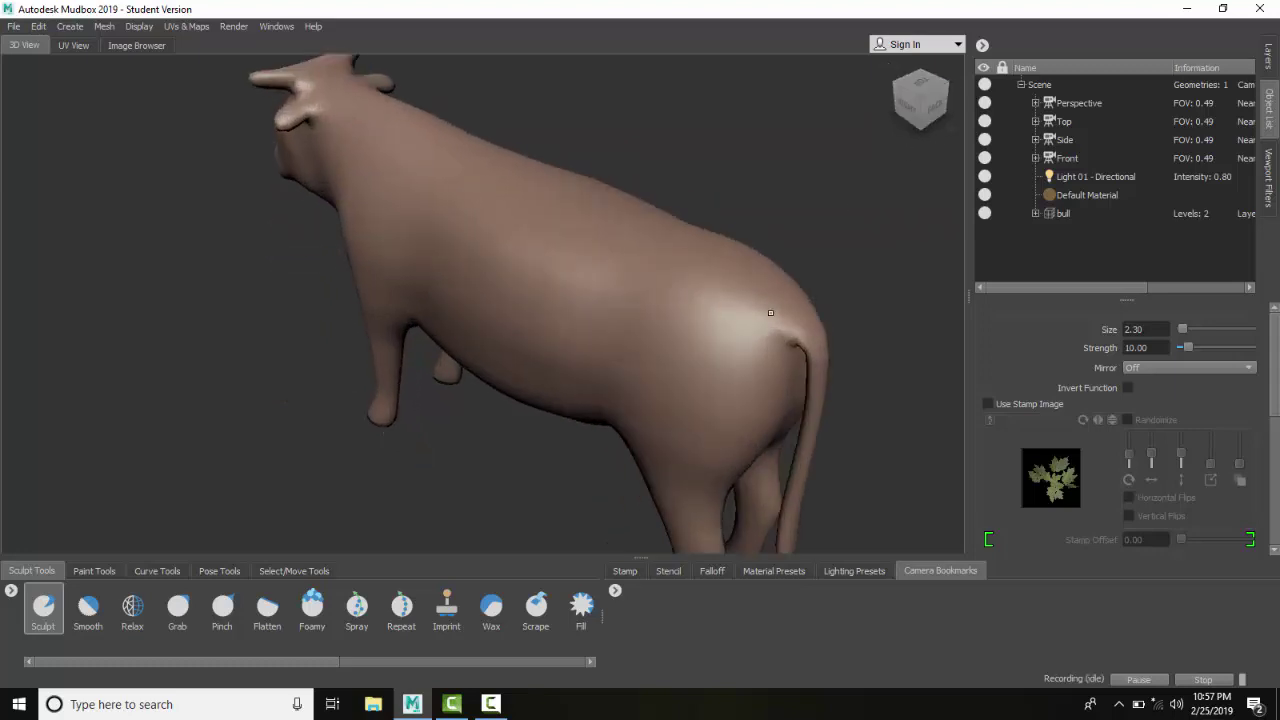
alt+right_drag(783, 337, 914, 354)
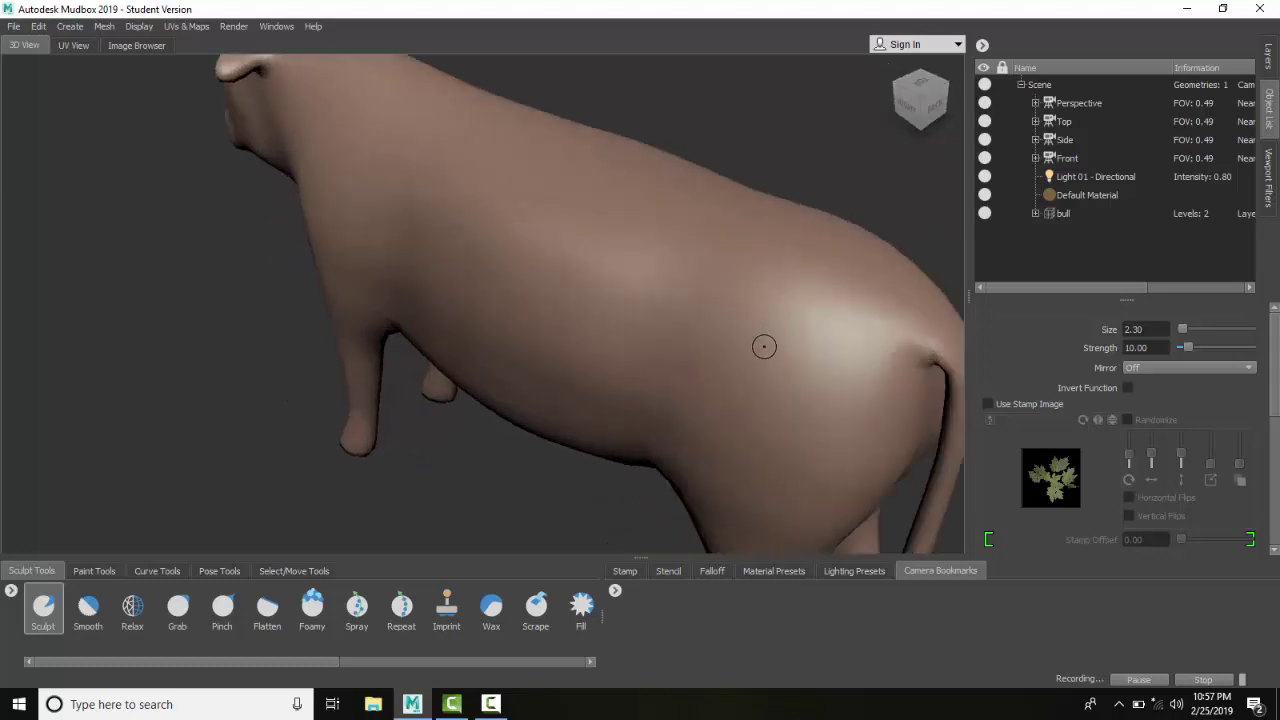
alt+middle_drag(764, 346, 424, 346)
alt+drag(702, 390, 641, 385)
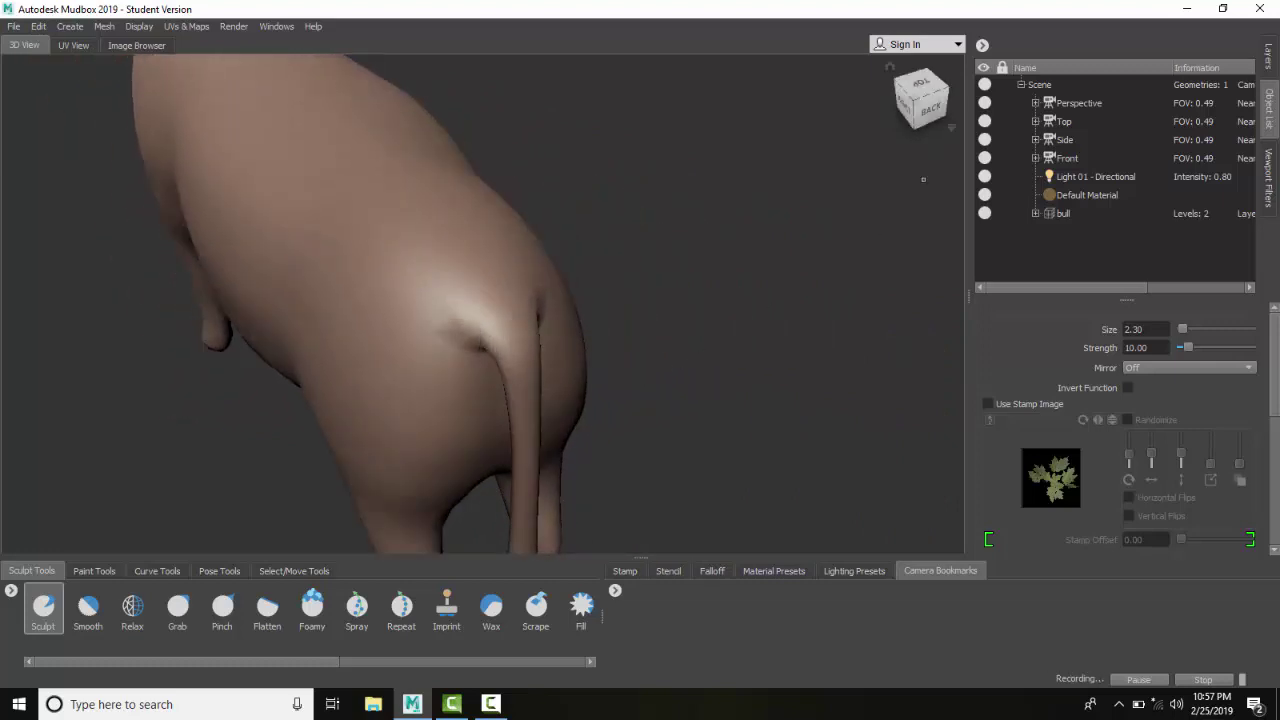
Swing the recorded view around to the bull's front and zoom in to reveal the horn
click(944, 86)
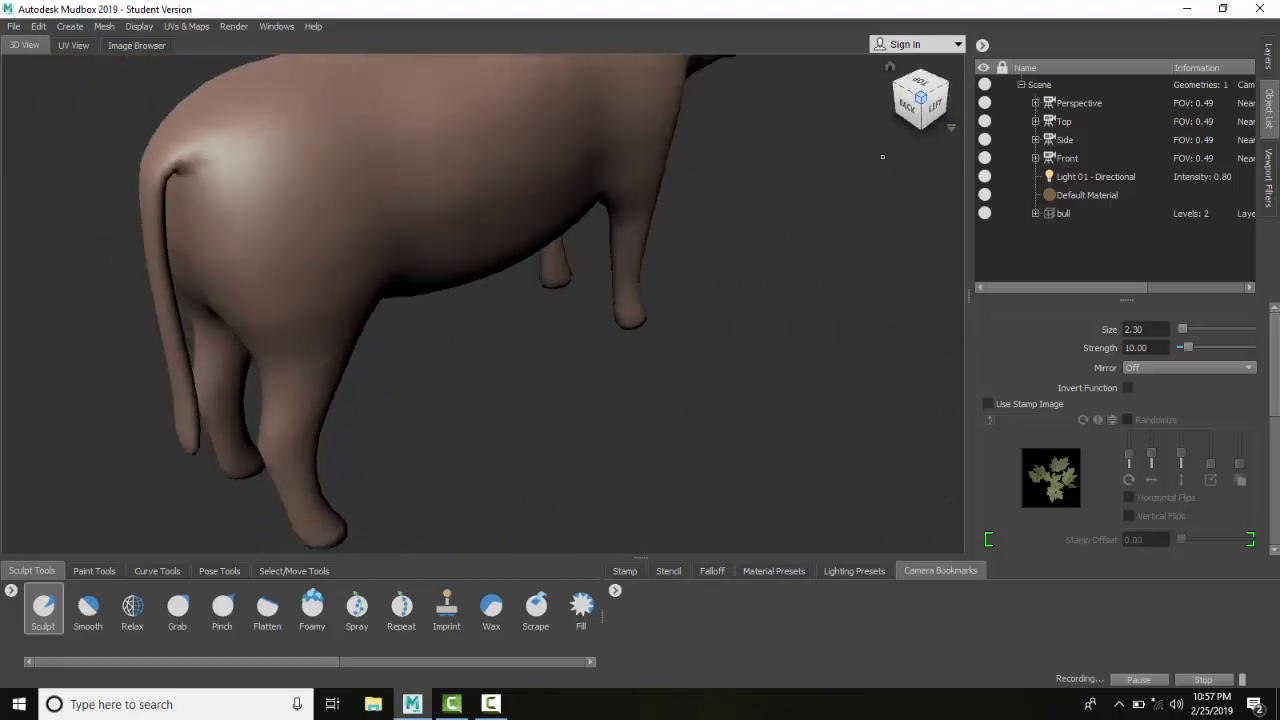
drag(944, 86, 817, 237)
drag(773, 275, 692, 406)
alt+drag(585, 393, 150, 318)
alt+right_drag(150, 318, 298, 311)
alt+drag(298, 311, 306, 286)
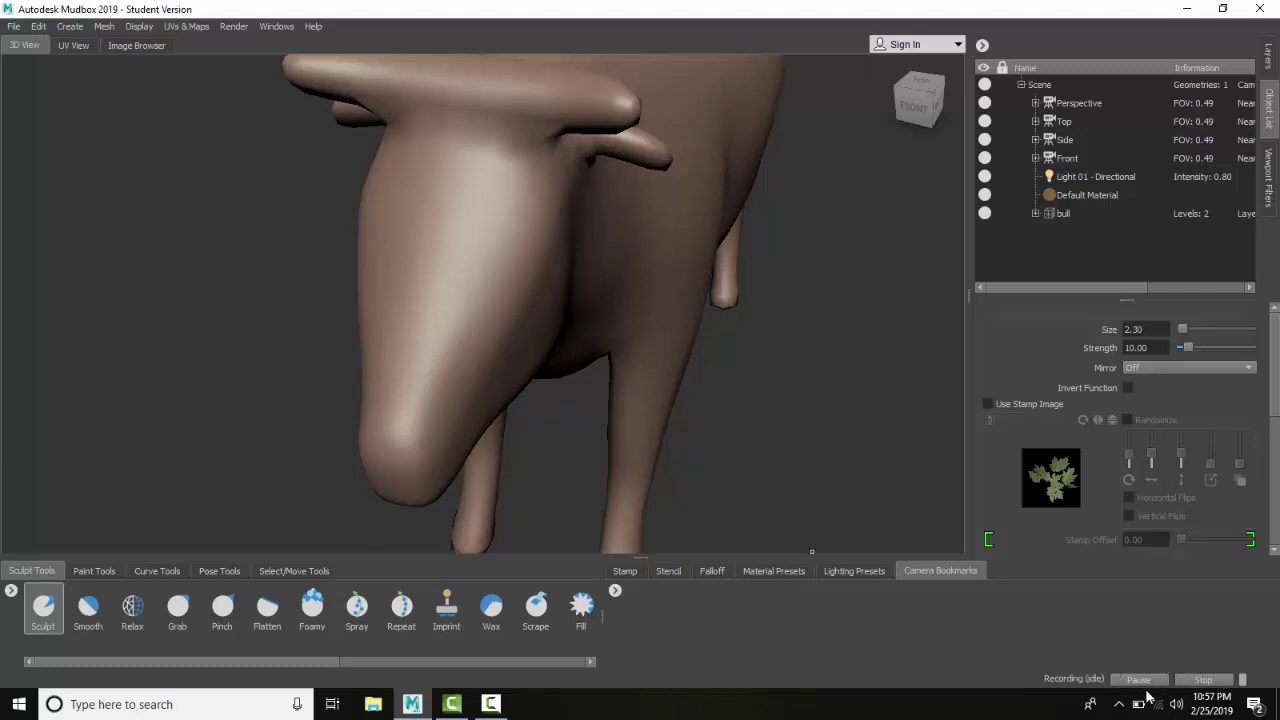
End the recording and pick QuickTime Movie (.mov) from the File Presets list
click(1205, 680)
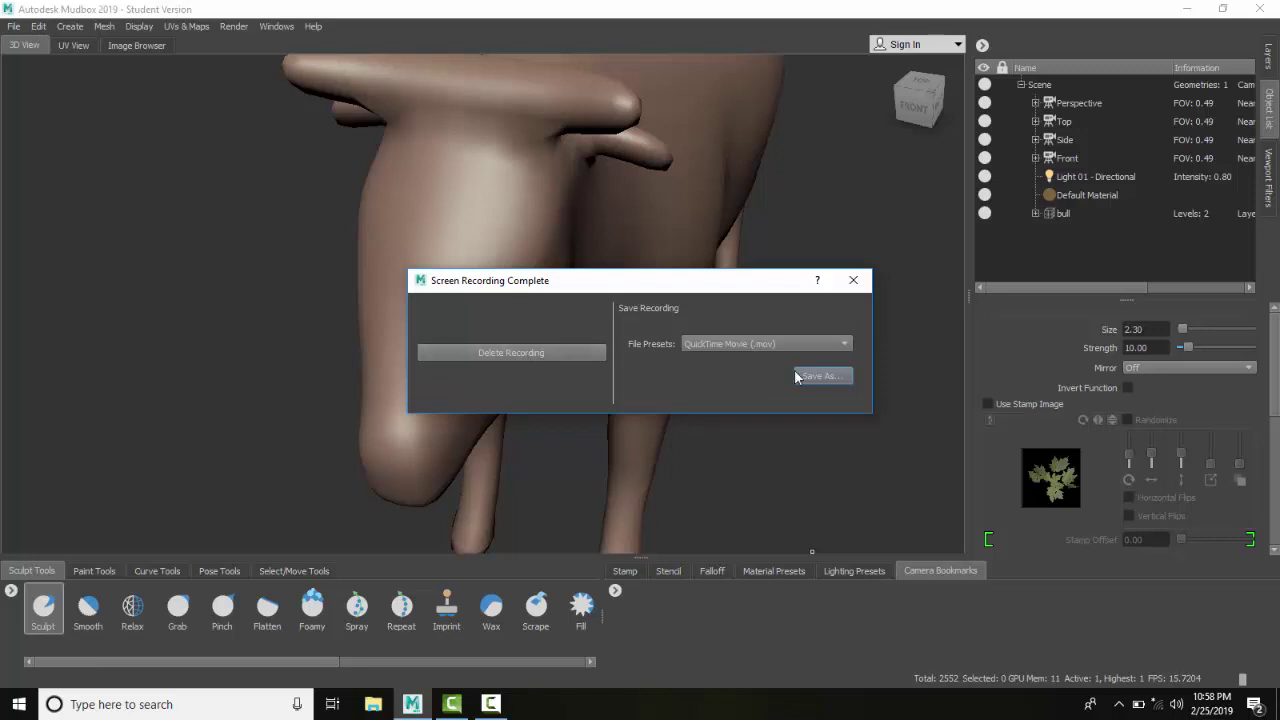
click(845, 343)
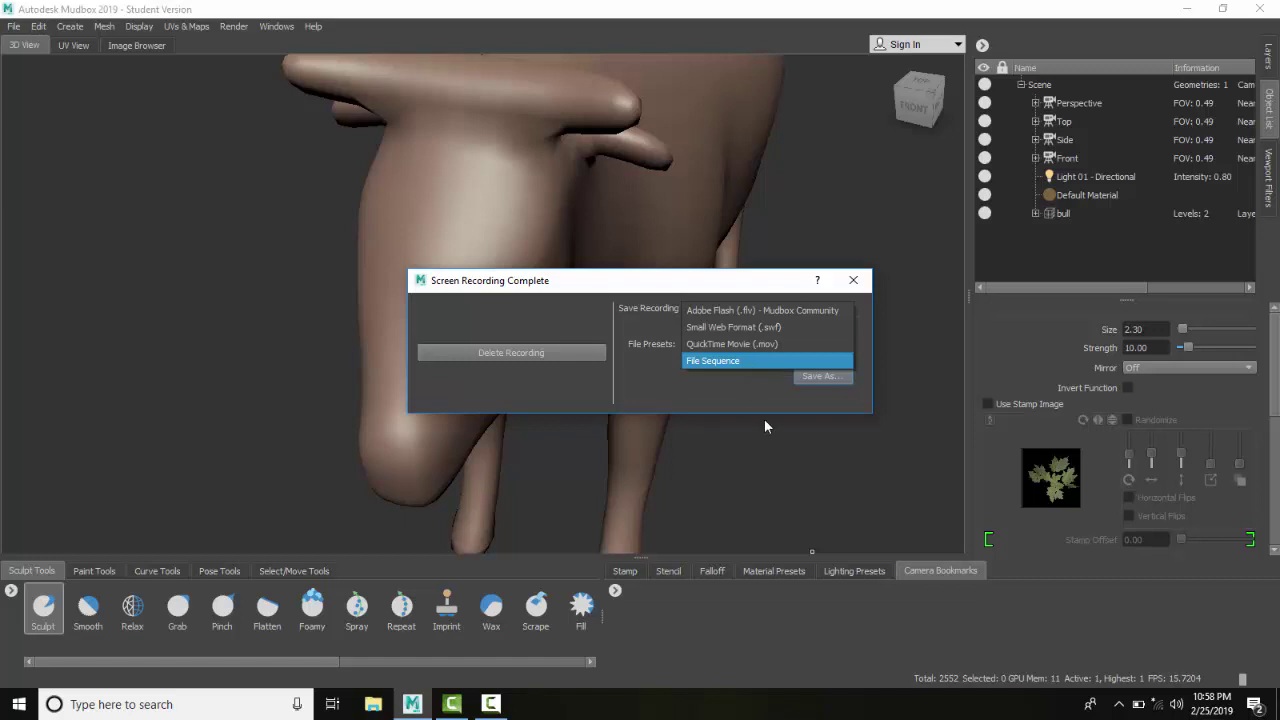
click(784, 345)
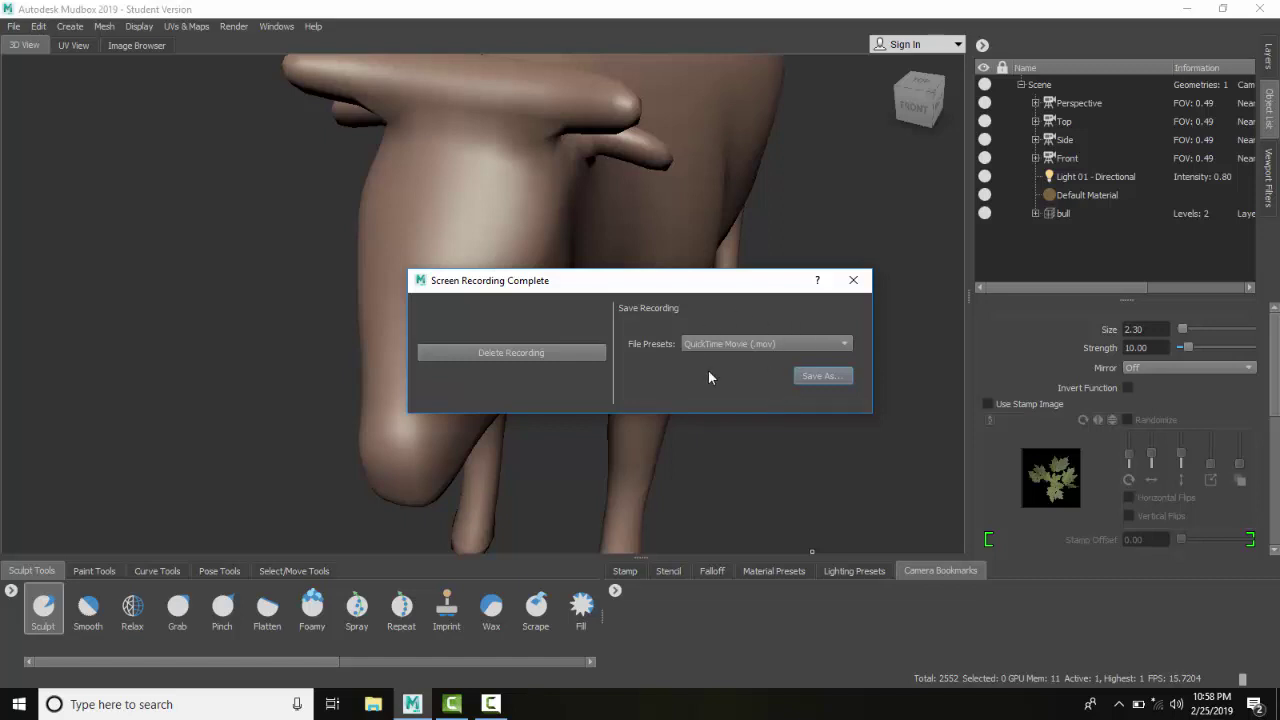
Cancel the Save Movie File dialog and delete the recording unsaved
click(831, 376)
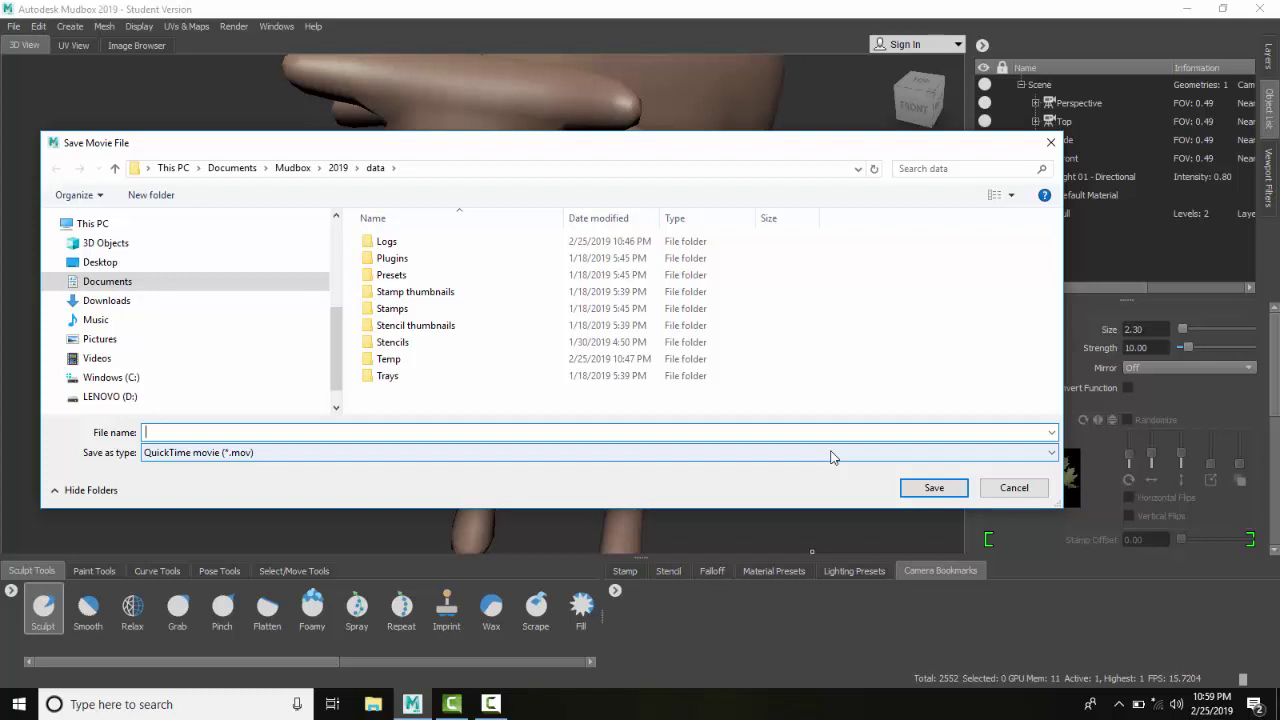
click(1014, 487)
click(518, 352)
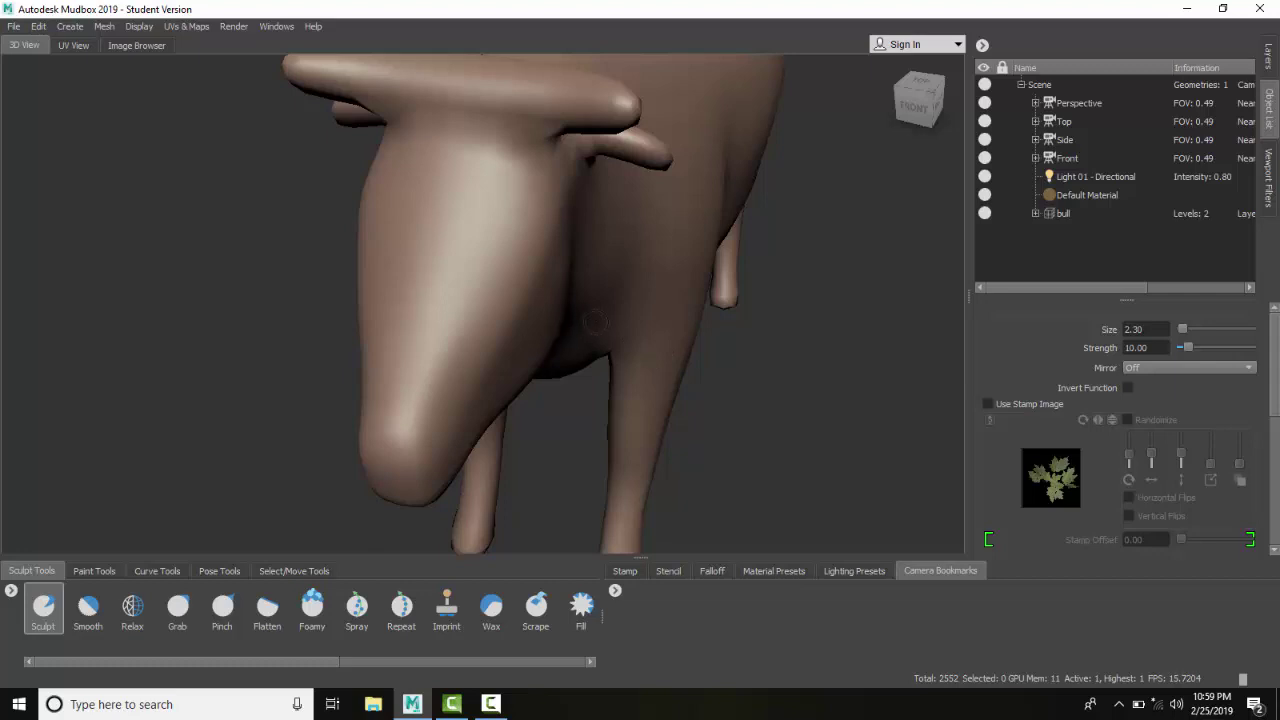
Tumble the view to show the bull's side and face from a front-left angle
alt+drag(594, 320, 532, 334)
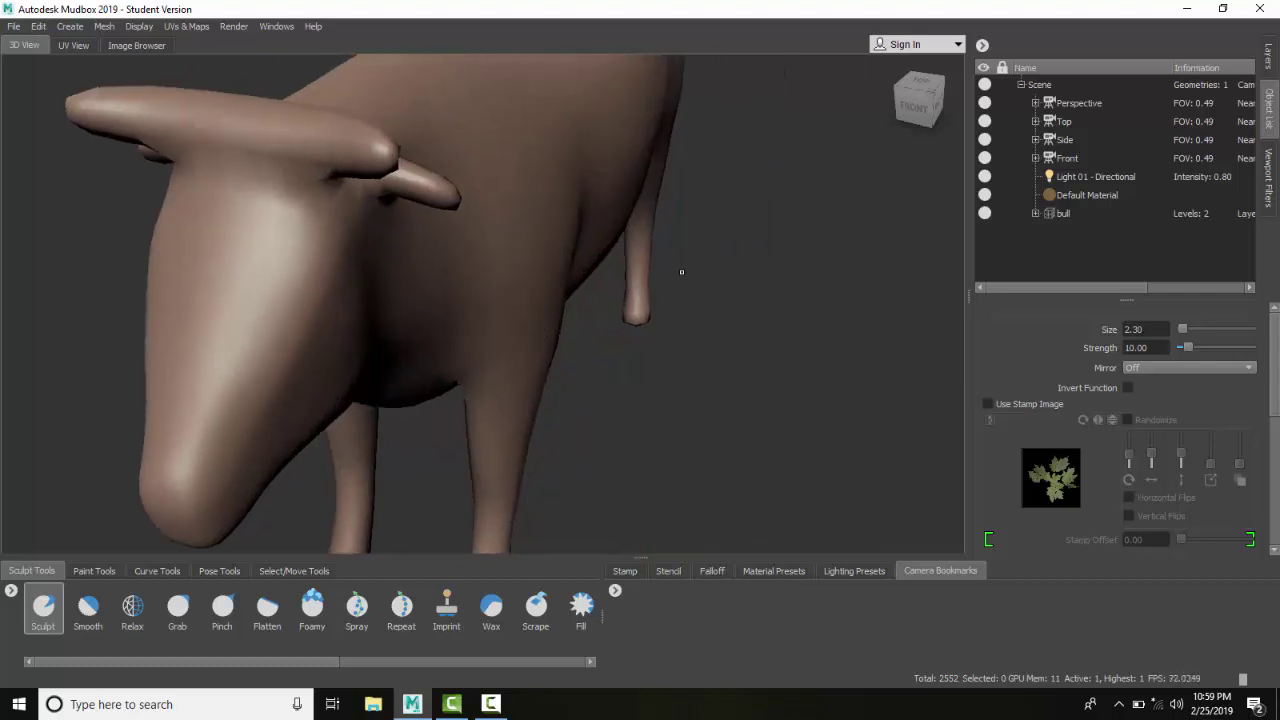
alt+drag(681, 271, 681, 275)
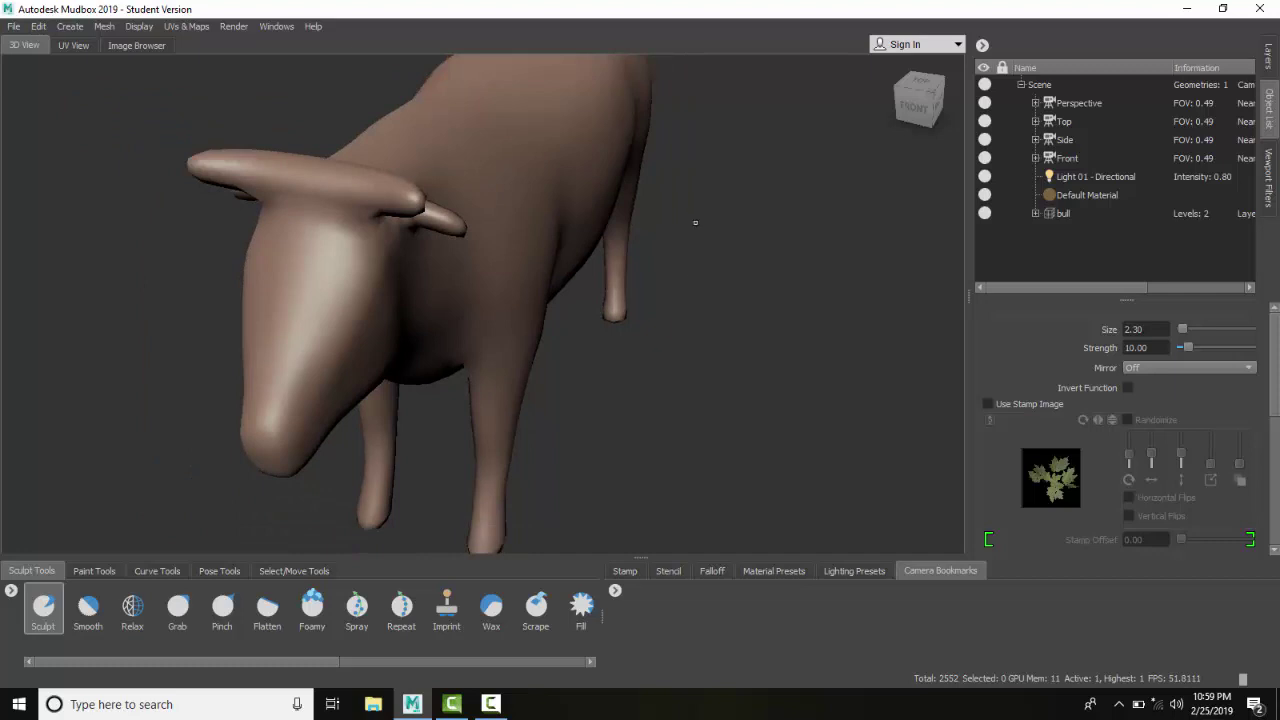